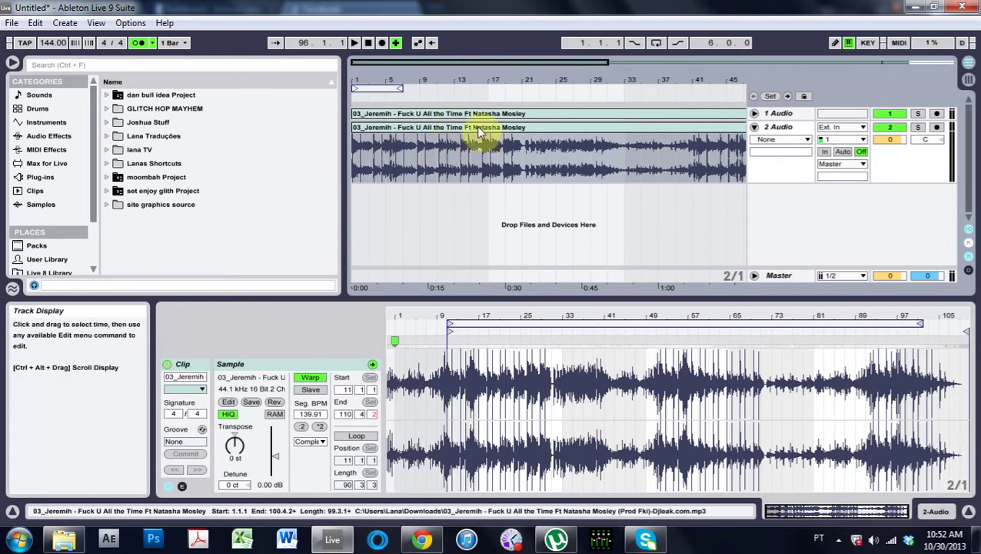
Set the segment BPM of the clip on the second audio track to 72.
click(438, 318)
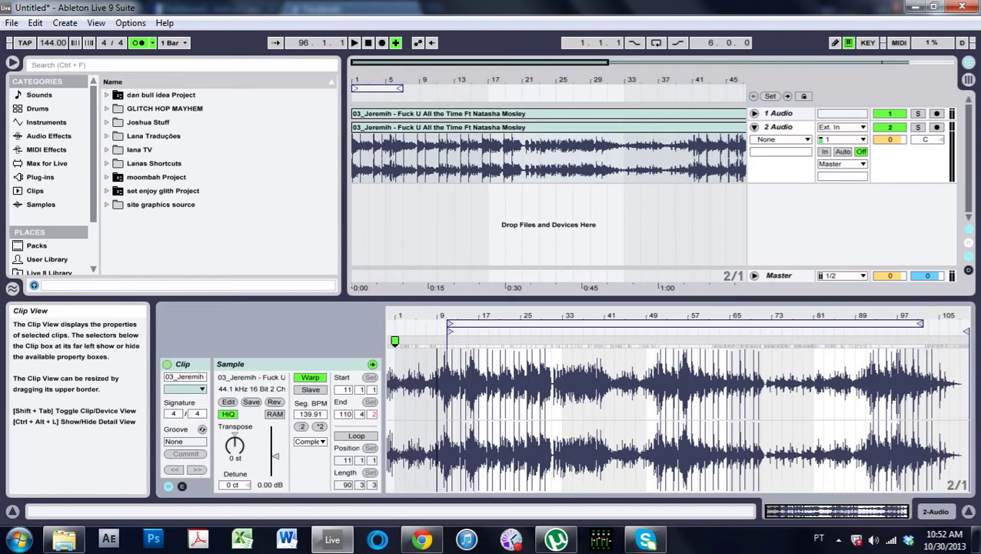
drag(438, 318, 496, 300)
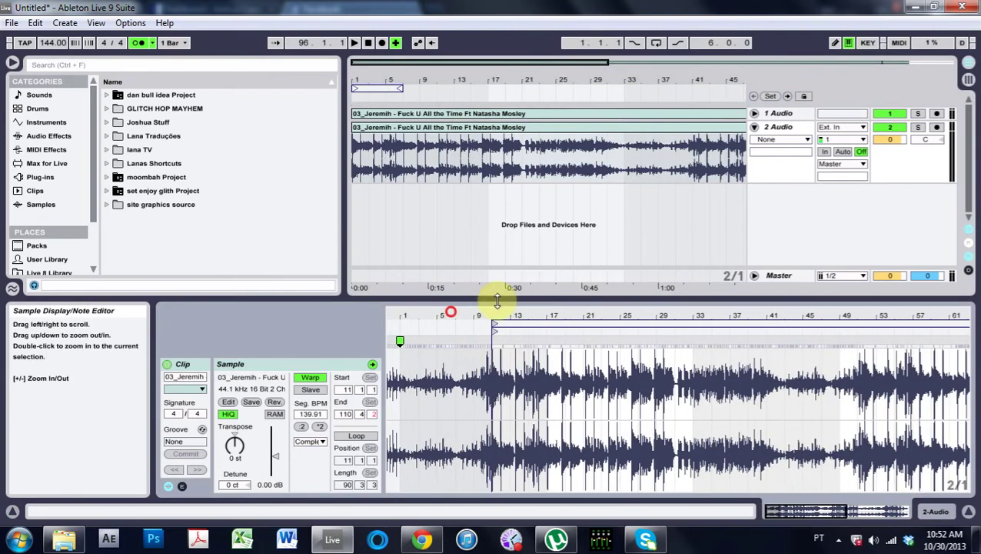
click(300, 415)
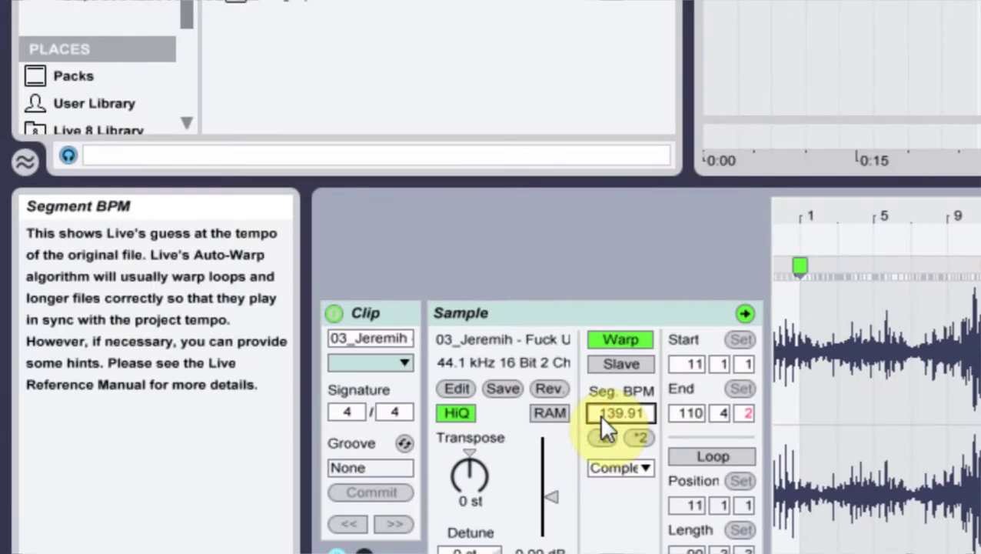
text(72)
key(Return)
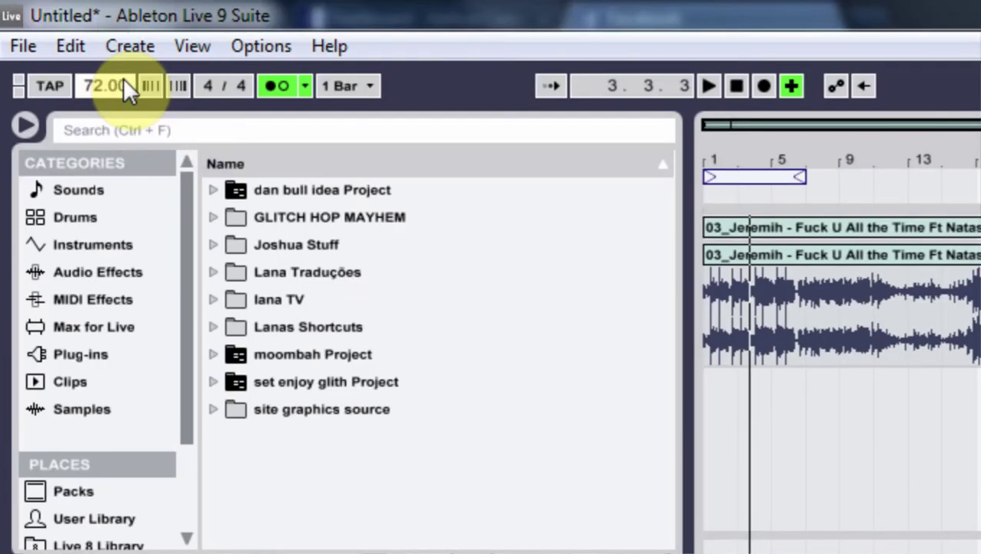
Play back the arrangement briefly and double the clip's segment BPM to 144.
key(space)
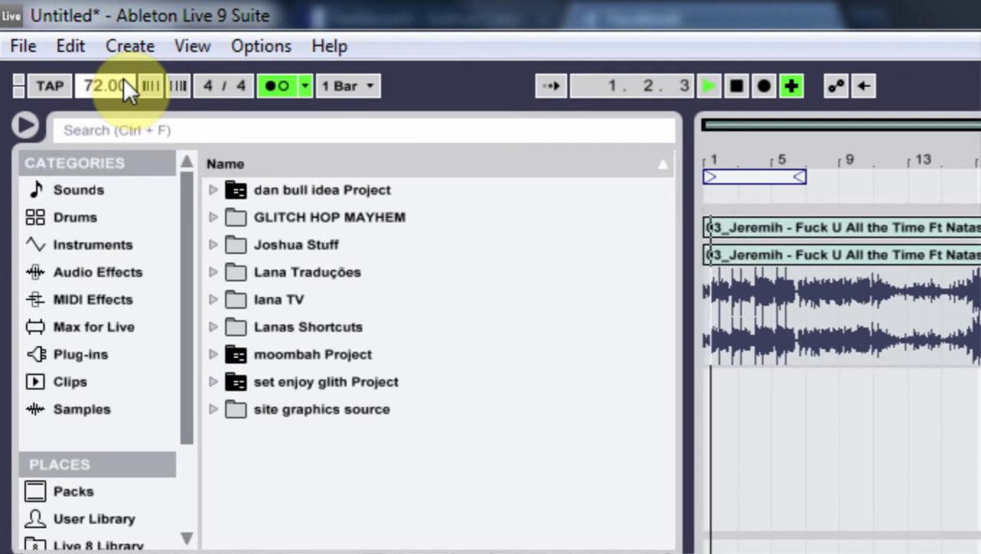
key(space)
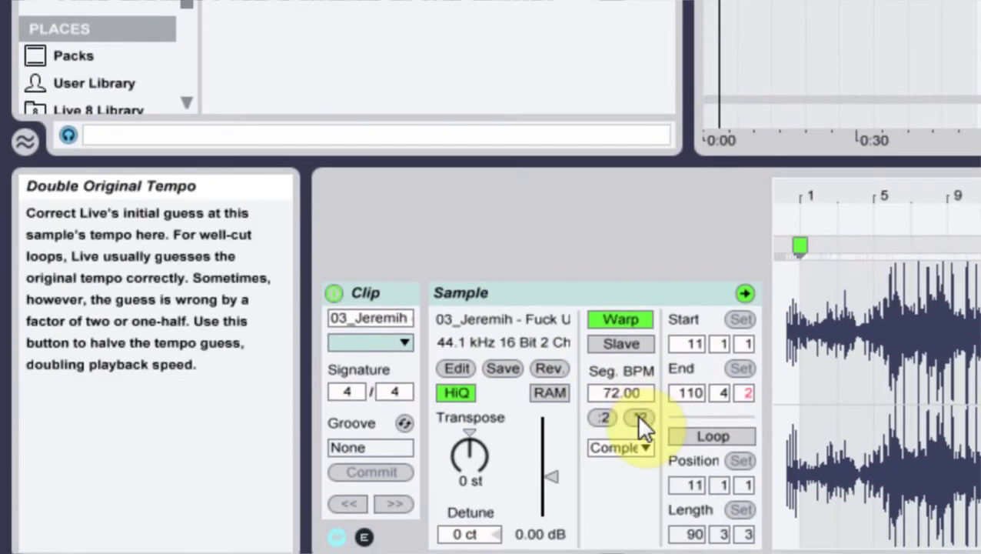
click(641, 412)
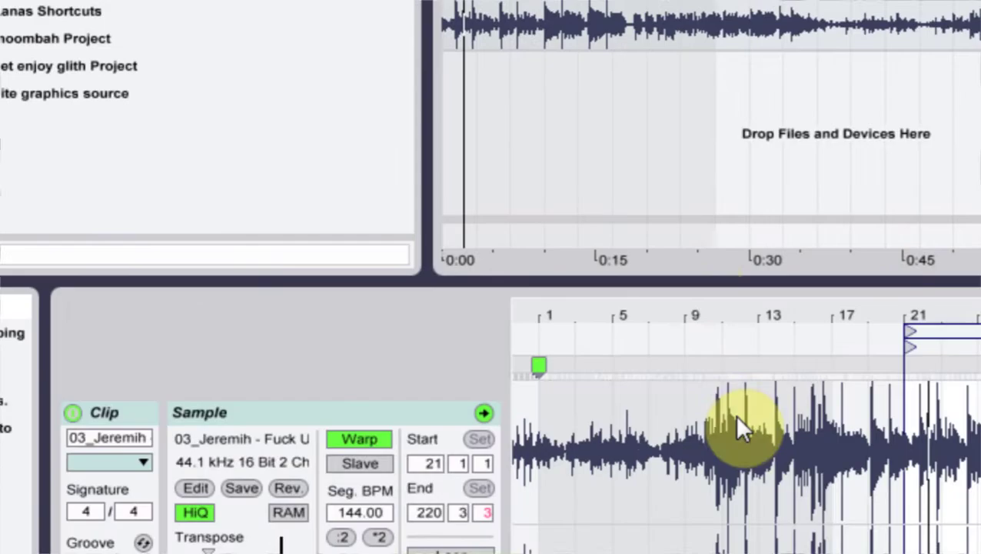
Add a warp marker at the start of the strong drum transient between 11.2 and 11.2.3.
drag(697, 302, 913, 300)
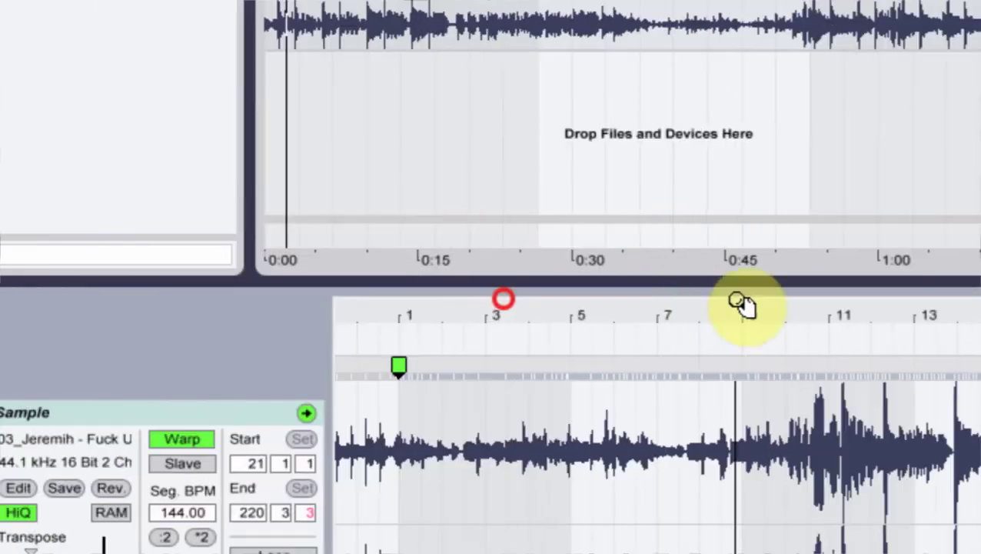
drag(736, 310, 736, 346)
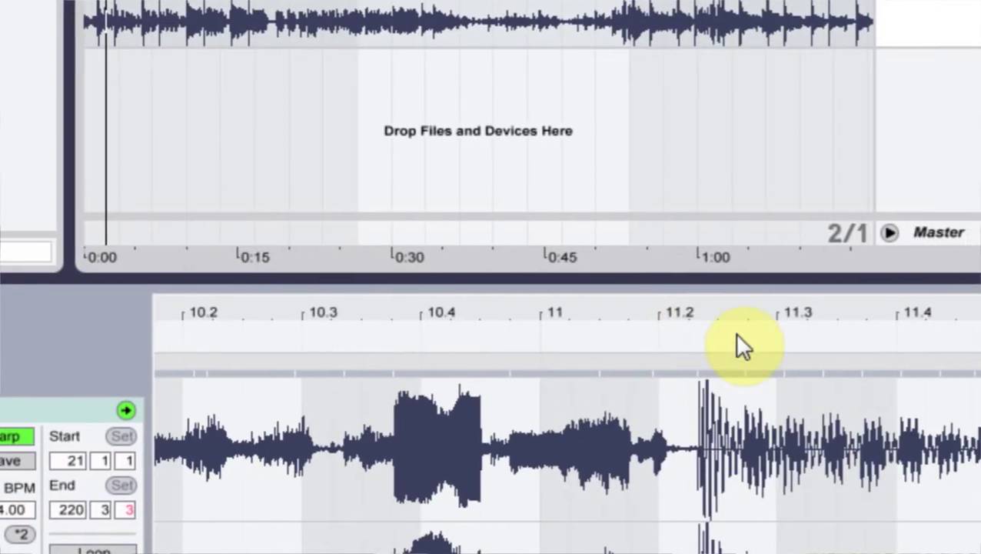
mouse_move(696, 302)
mouse_down()
mouse_move(701, 338)
mouse_move(701, 306)
mouse_up()
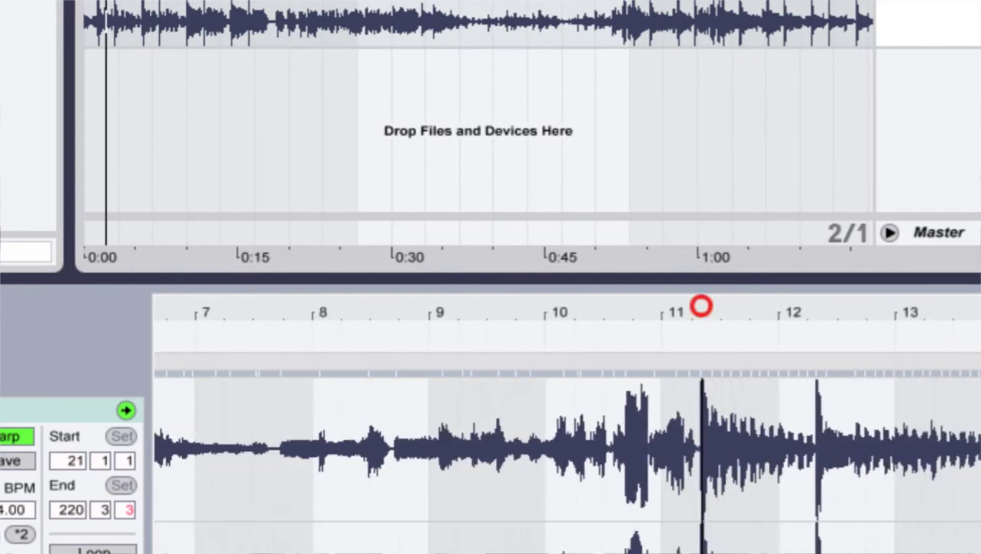
drag(660, 246, 659, 249)
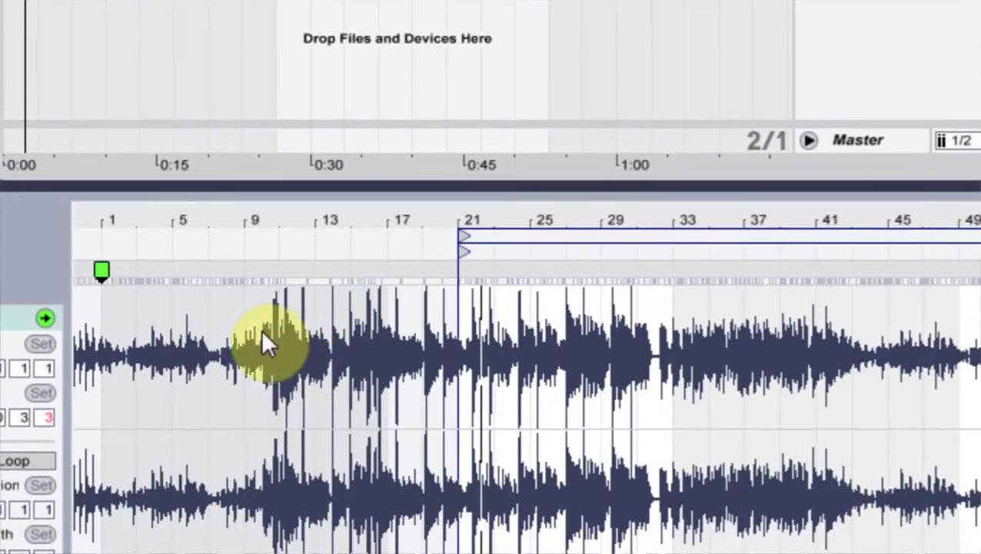
drag(283, 210, 223, 401)
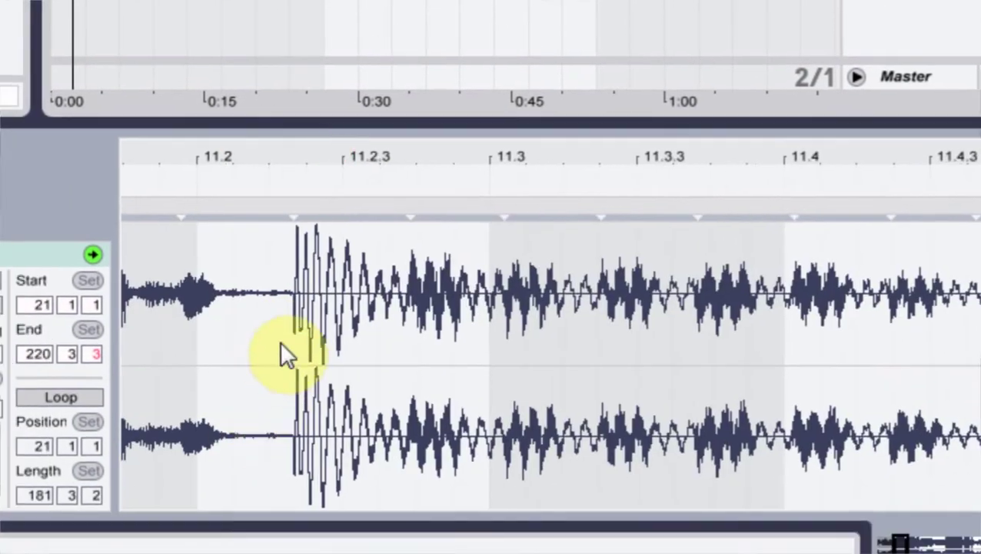
click(291, 294)
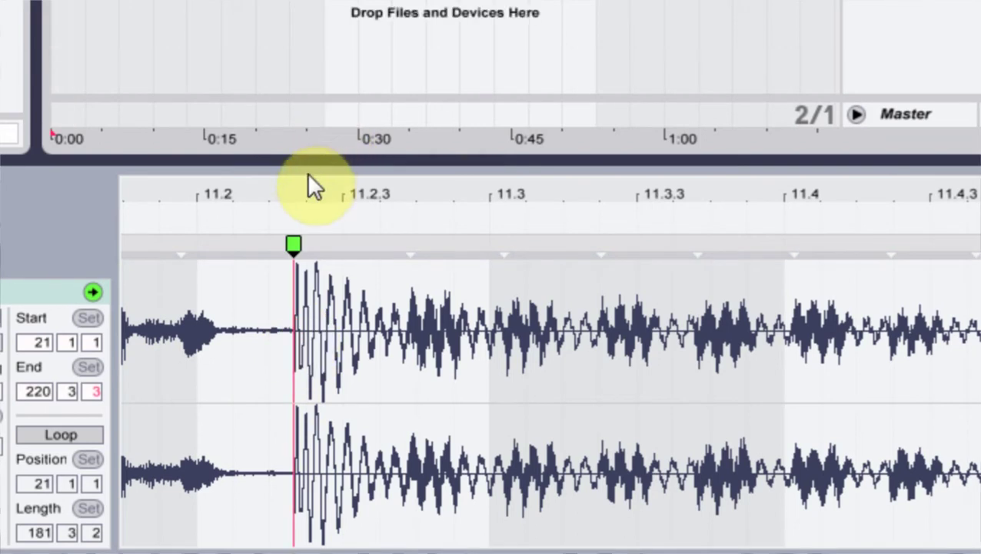
Set 1.1.1 at the warp marker on the clip's first strong drum hit.
drag(307, 150, 301, 148)
drag(301, 185, 301, 185)
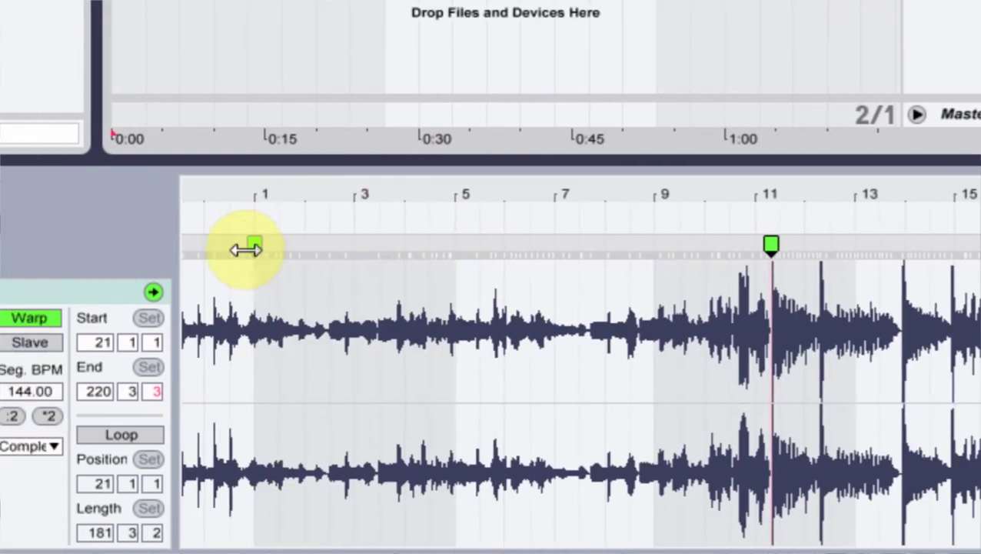
right_click(771, 247)
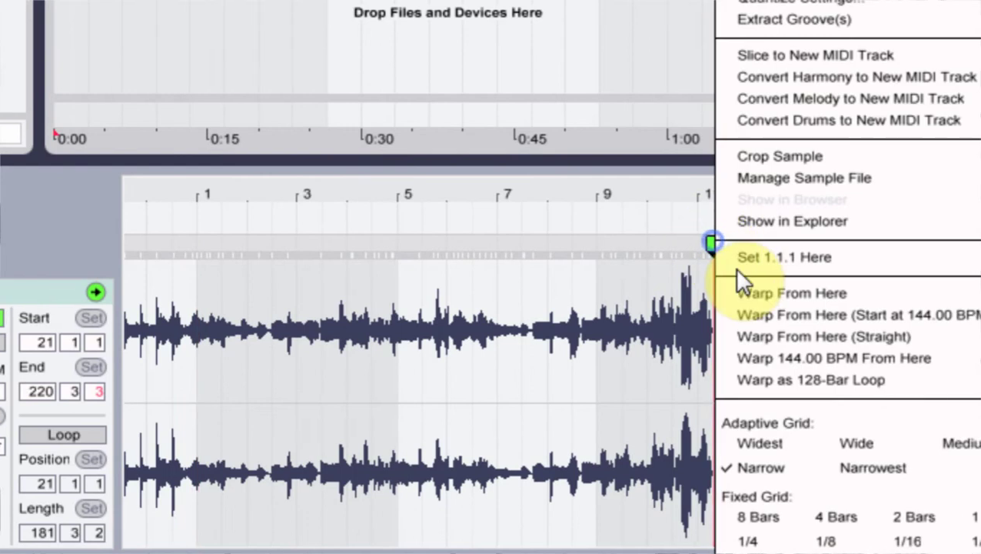
click(734, 257)
drag(723, 188, 274, 185)
drag(352, 192, 244, 182)
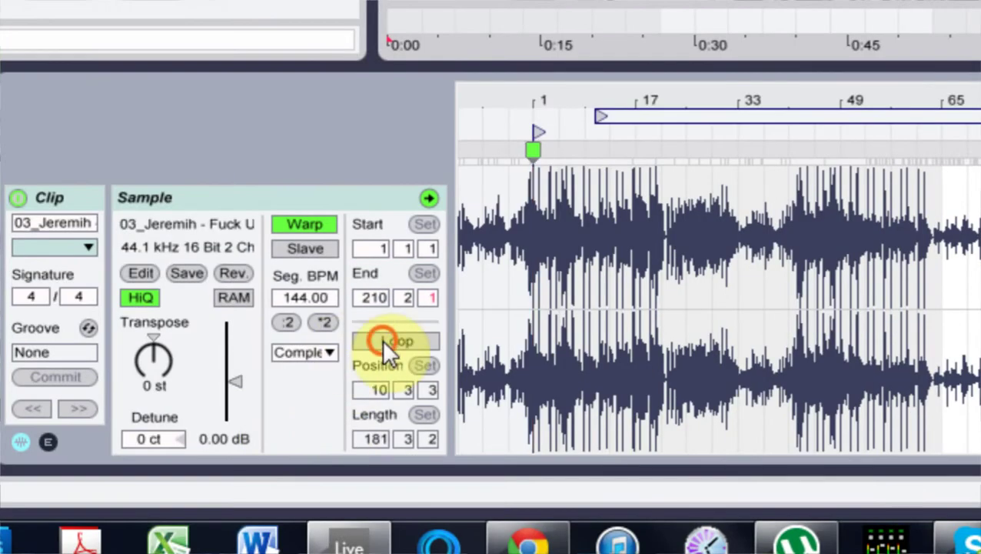
Turn on looping for the clip, with the loop starting at 1.1.1 and lasting 8 bars.
click(382, 341)
click(256, 187)
click(194, 185)
drag(229, 165, 240, 161)
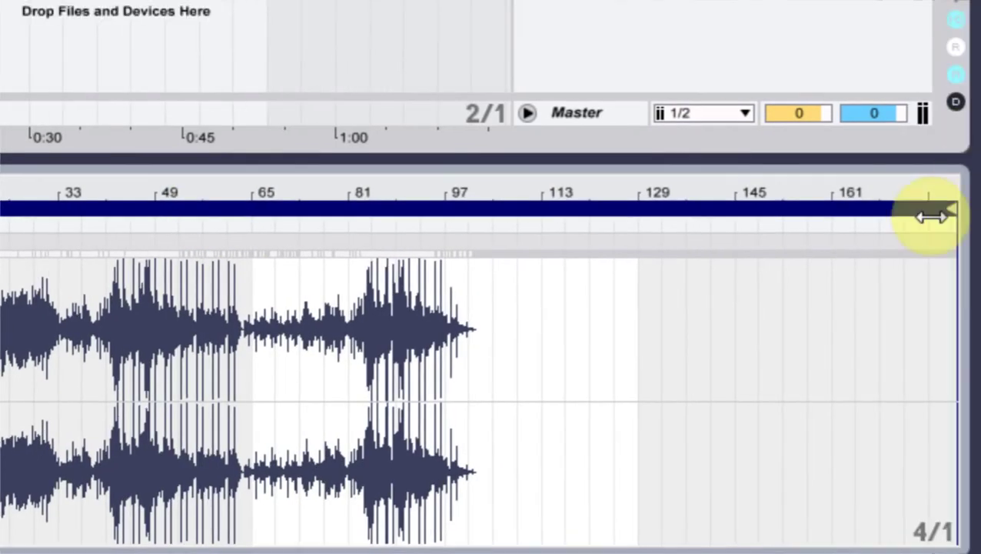
drag(950, 210, 245, 276)
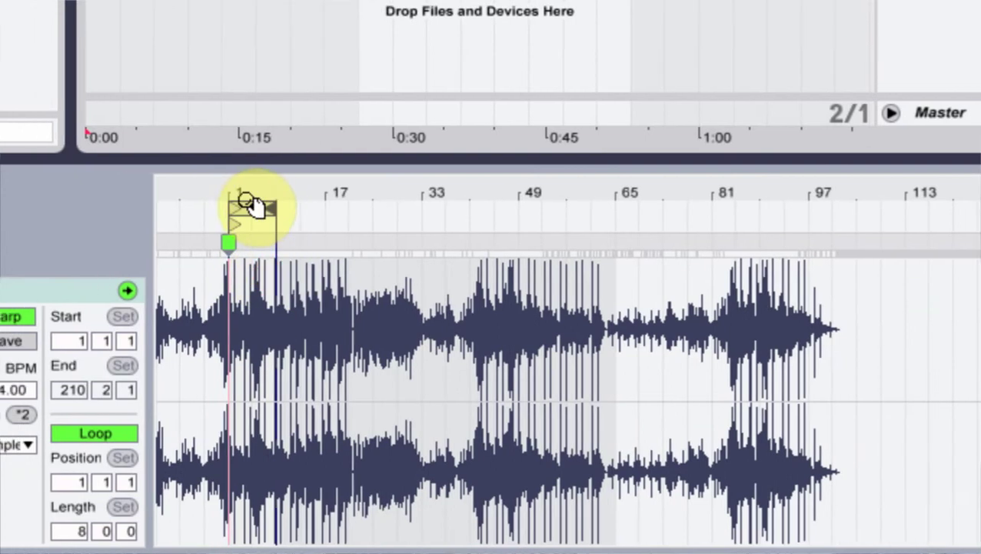
mouse_move(250, 197)
mouse_down()
mouse_move(245, 223)
mouse_move(246, 190)
mouse_up()
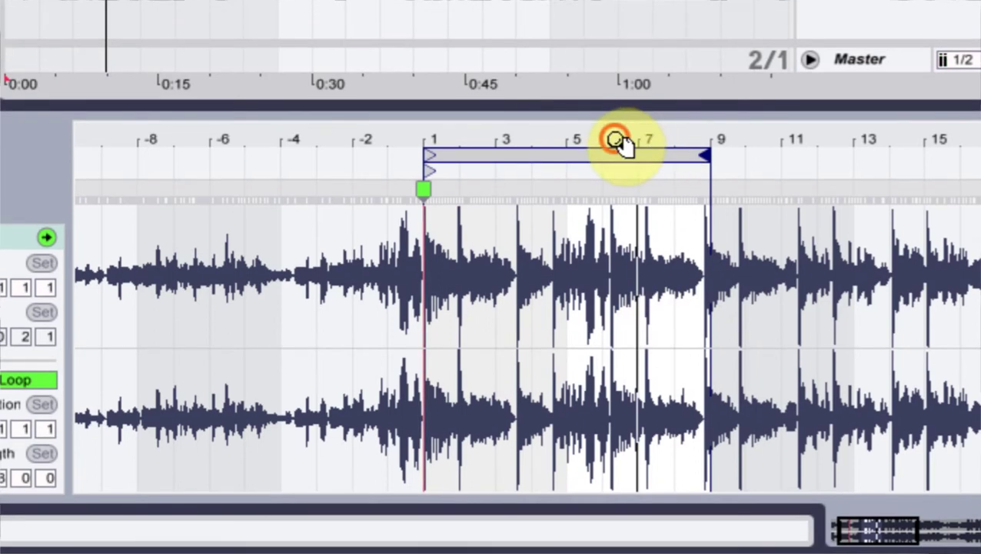
Warp the drum transient just after bar 6 onto bar 6 and shorten the loop from bar 1 to 5 bars.
drag(620, 123, 658, 240)
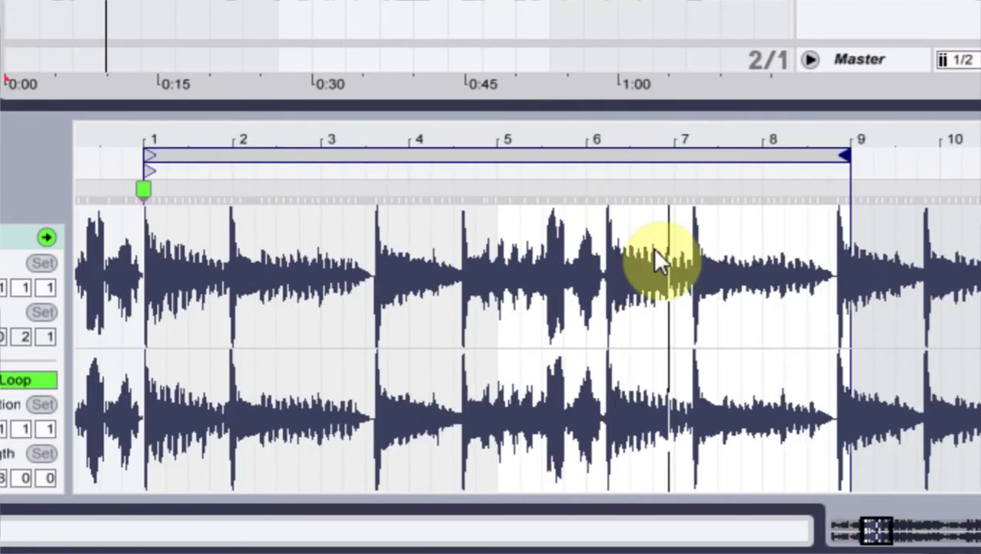
click(609, 198)
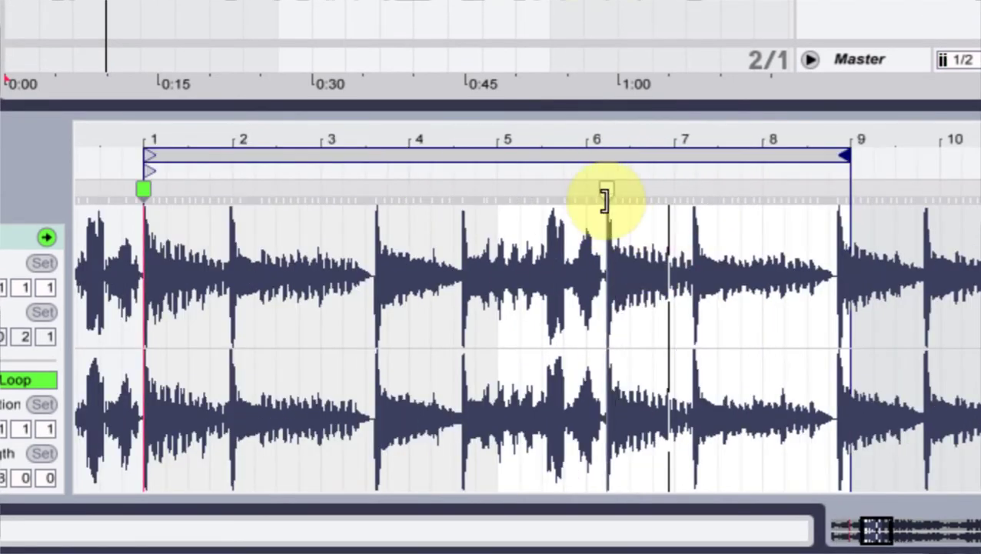
double_click(606, 201)
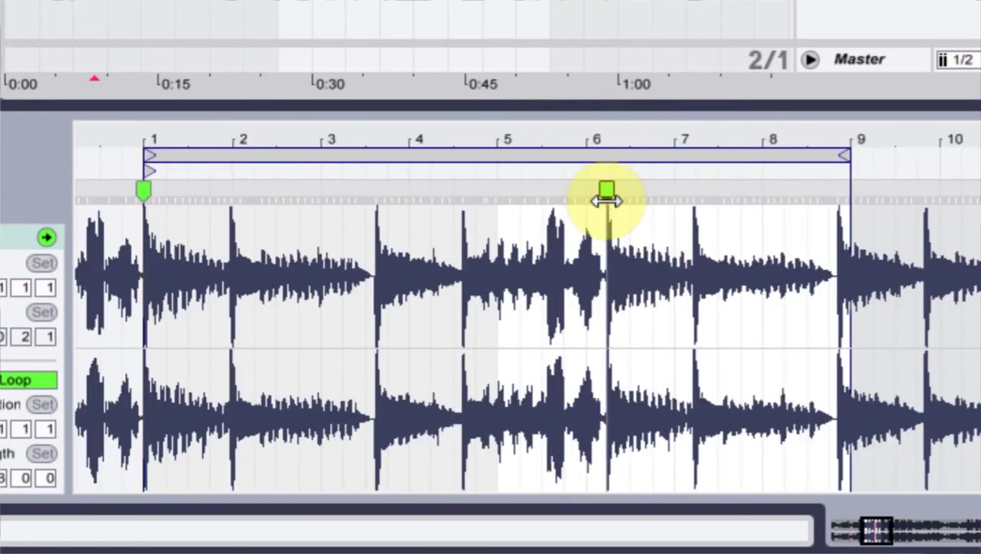
drag(607, 190, 587, 191)
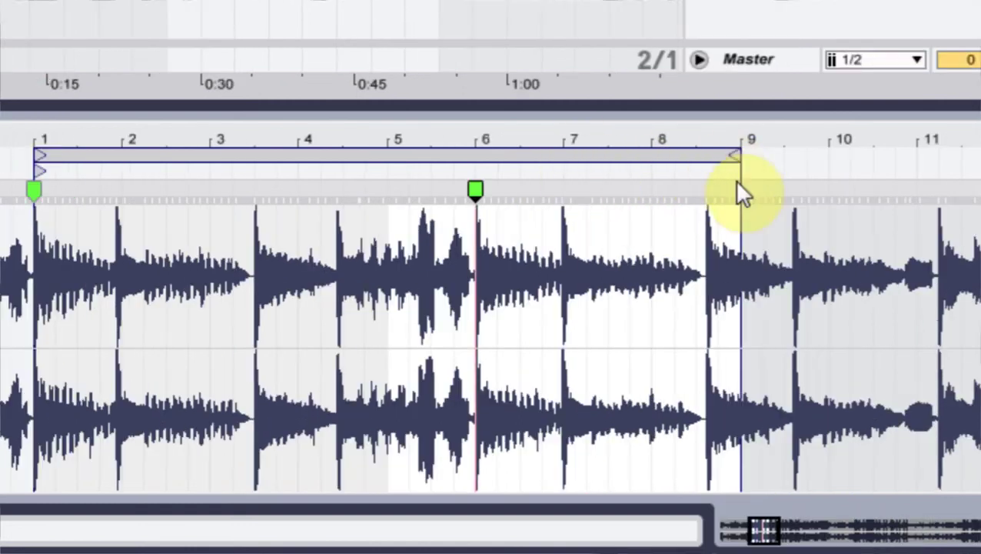
drag(851, 160, 593, 173)
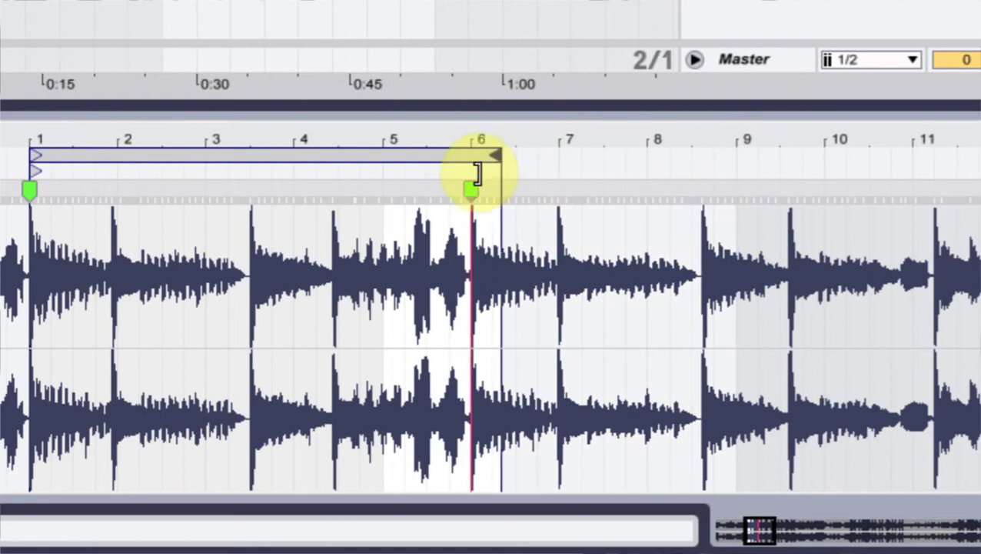
mouse_move(477, 173)
mouse_down()
mouse_move(466, 238)
mouse_move(461, 108)
mouse_up()
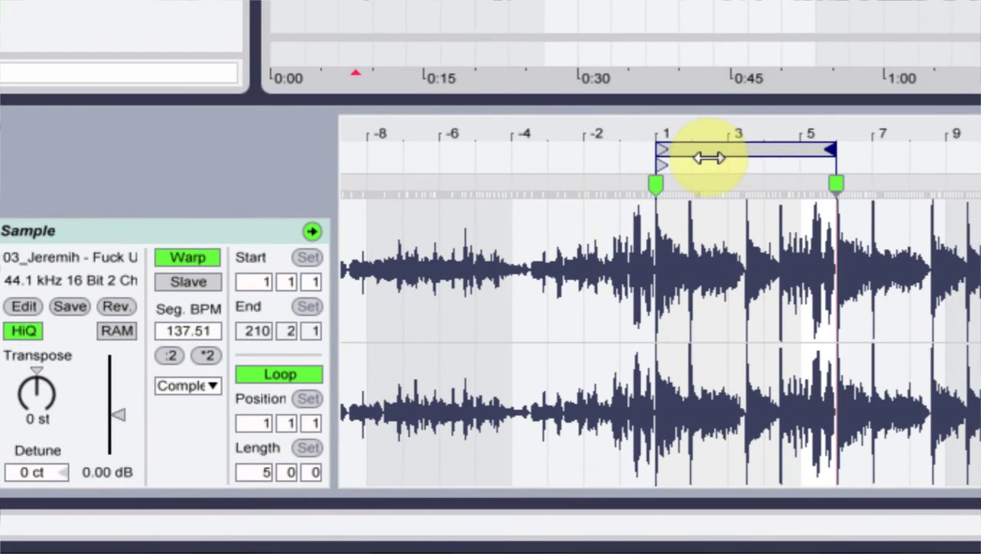
Move the five-bar loop to bars 6 to 11 and warp the drum transient just after bar 11 onto bar 11.
drag(700, 96, 847, 208)
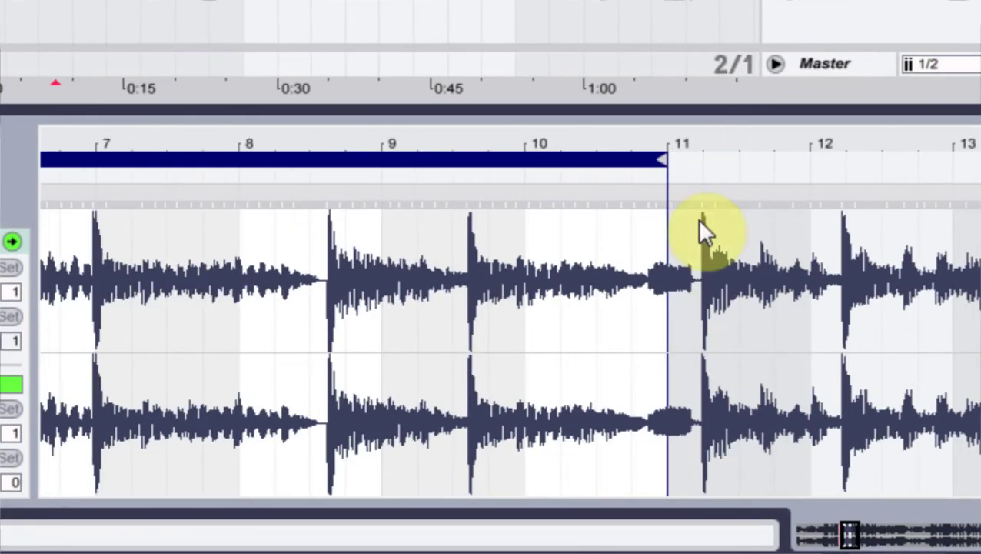
mouse_move(698, 202)
mouse_down()
mouse_move(669, 204)
mouse_move(668, 237)
mouse_up()
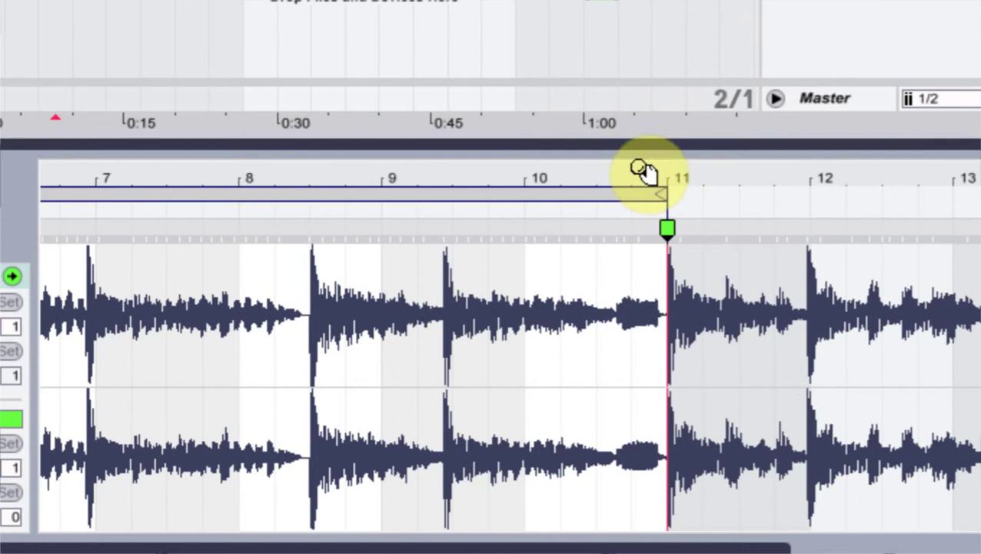
drag(656, 192, 644, 182)
Move the five-bar loop to bars 11 to 16 and warp the drum transient just after bar 16 onto bar 16.
drag(548, 197, 736, 187)
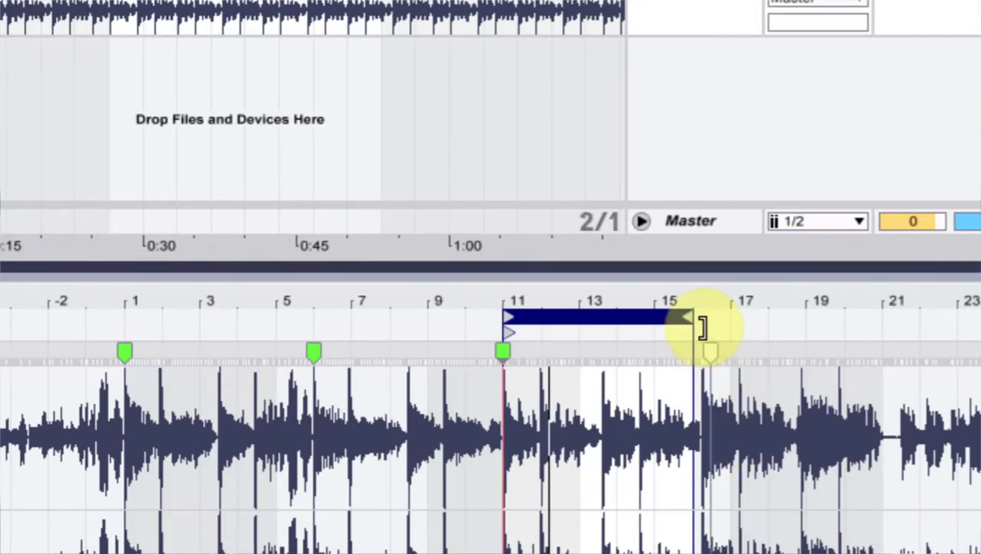
drag(701, 286, 715, 408)
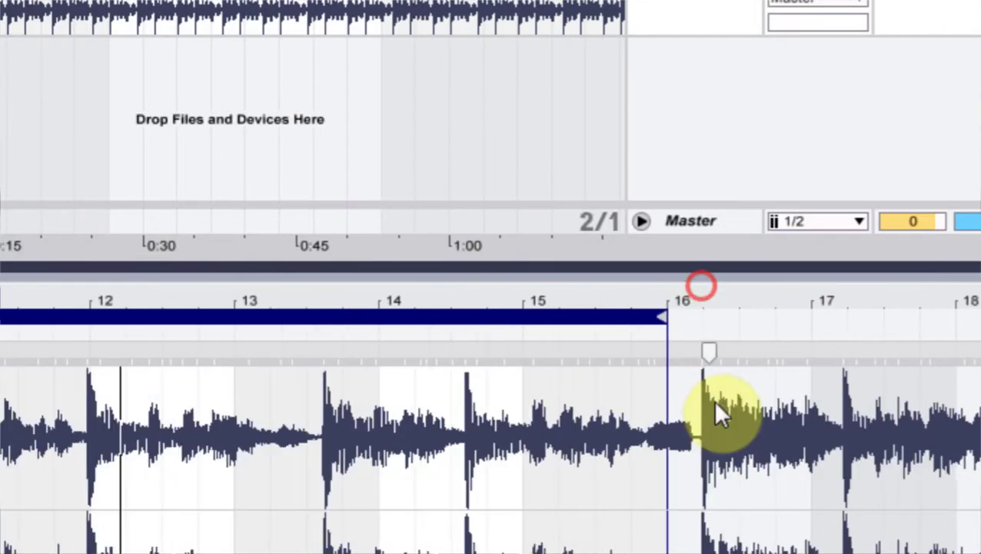
click(698, 347)
drag(701, 351, 663, 352)
drag(655, 290, 652, 263)
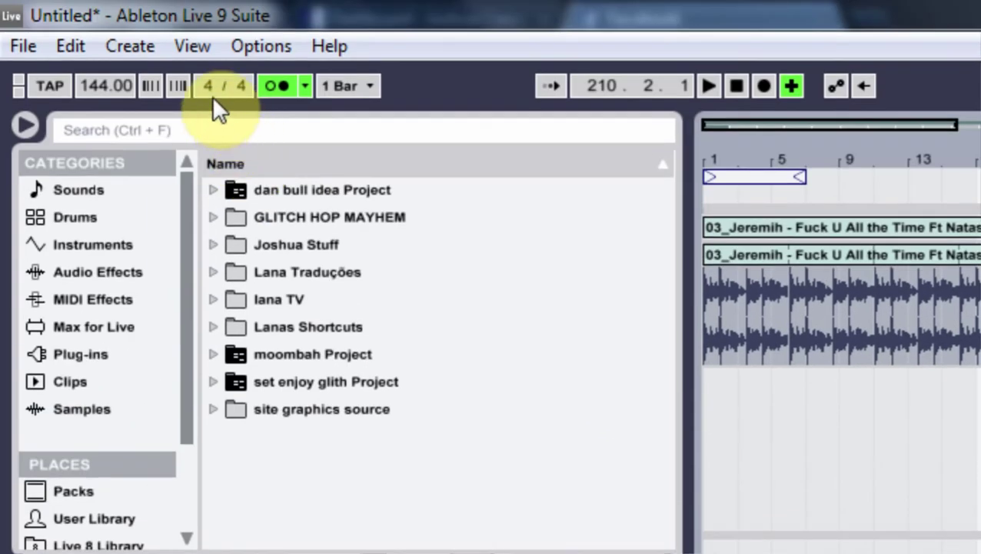
Try the project's time signature at 5/4 and lower numerators, and restore it to 4/4.
click(206, 86)
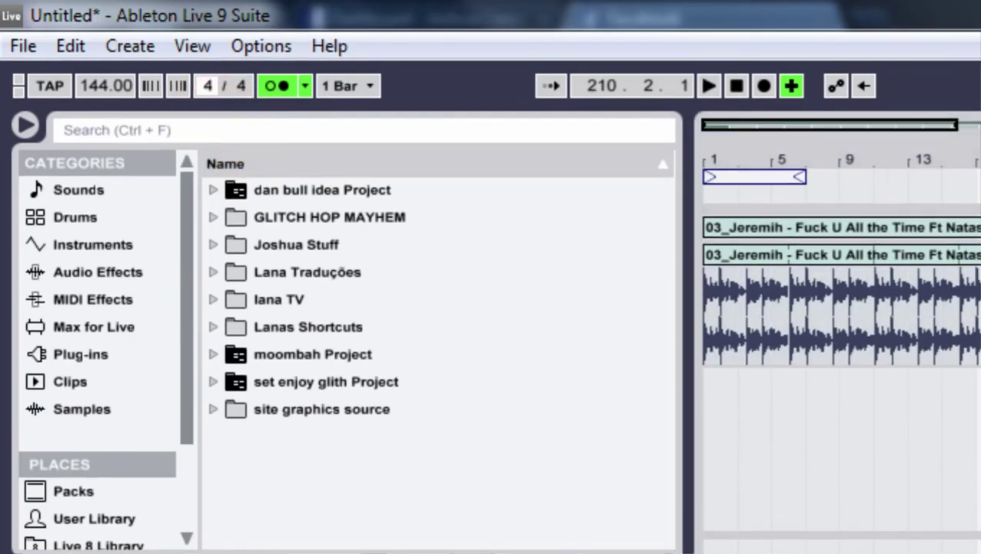
key(Up)
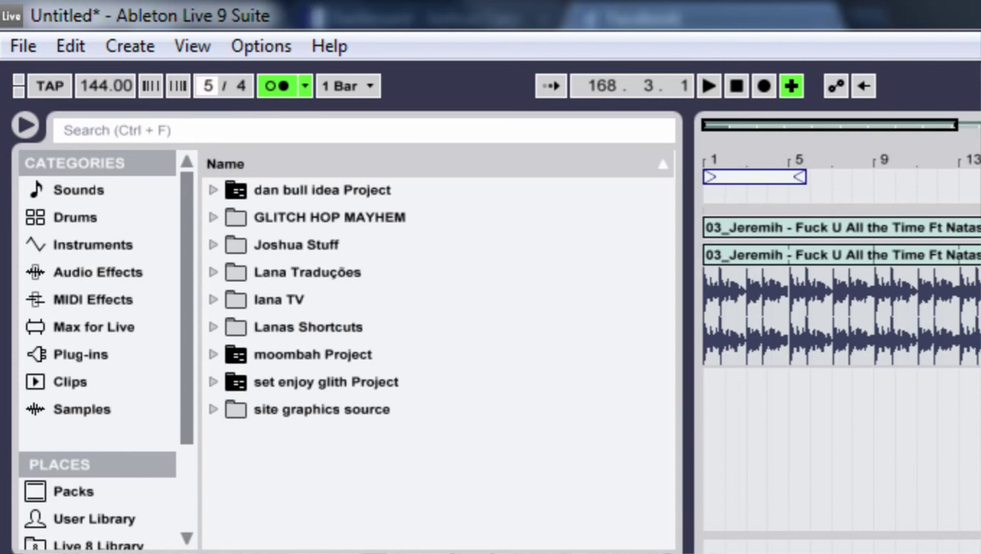
key(Down)
key(Down)
key(Down)
key(Up)
key(Up)
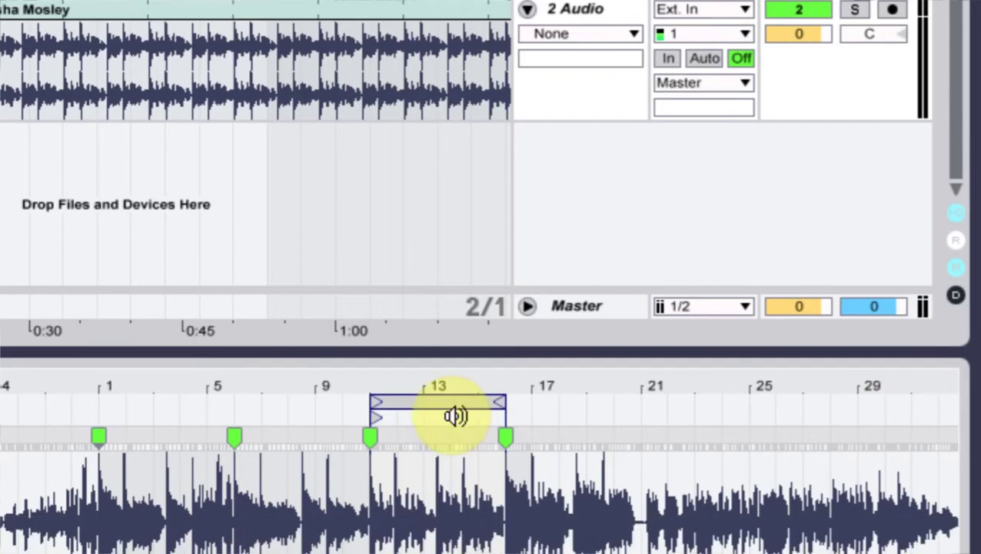
Play the clip and move its five-bar loop back to start at bar 1.
click(456, 390)
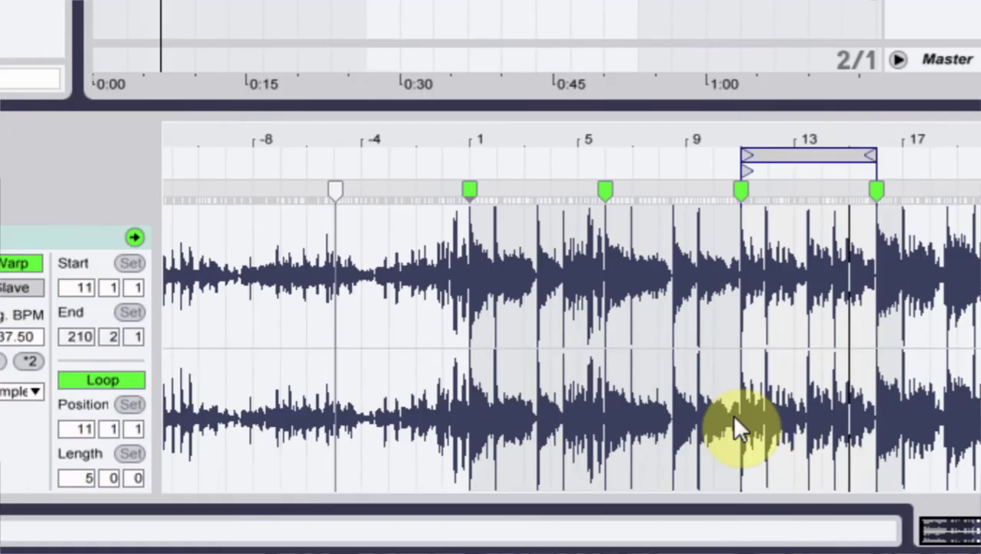
drag(813, 154, 540, 148)
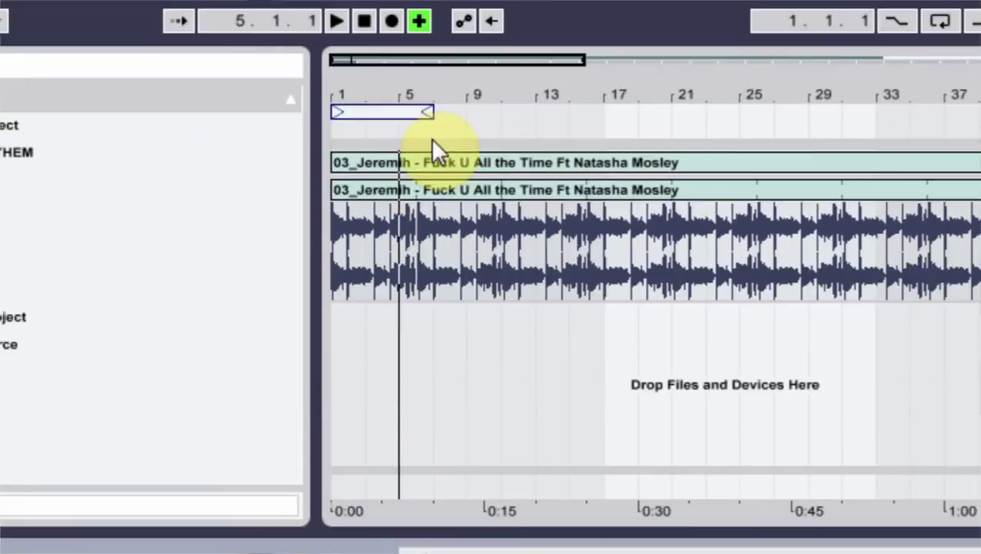
Set the arrangement loop's length to five bars from bar 1 and select the time range it covers.
drag(403, 84, 564, 213)
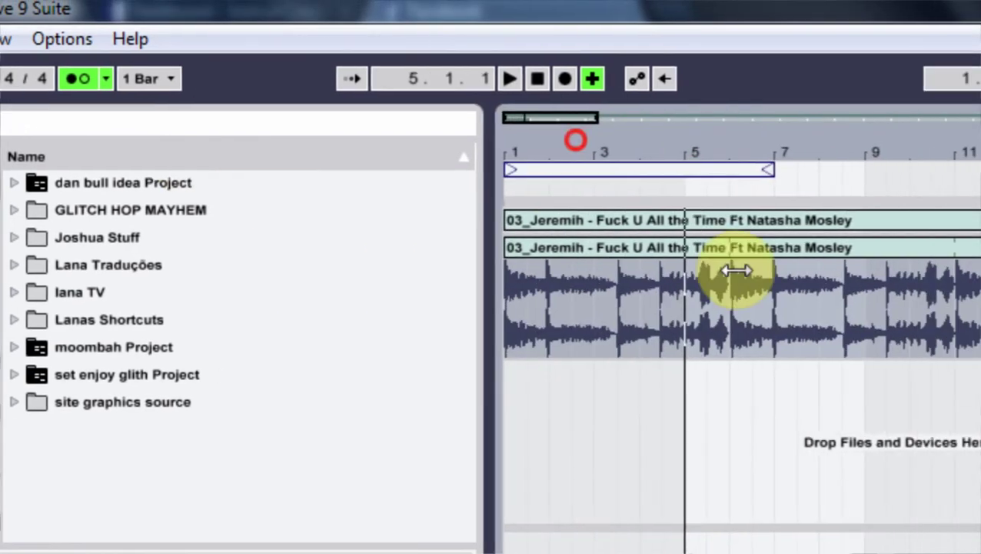
drag(728, 288, 467, 297)
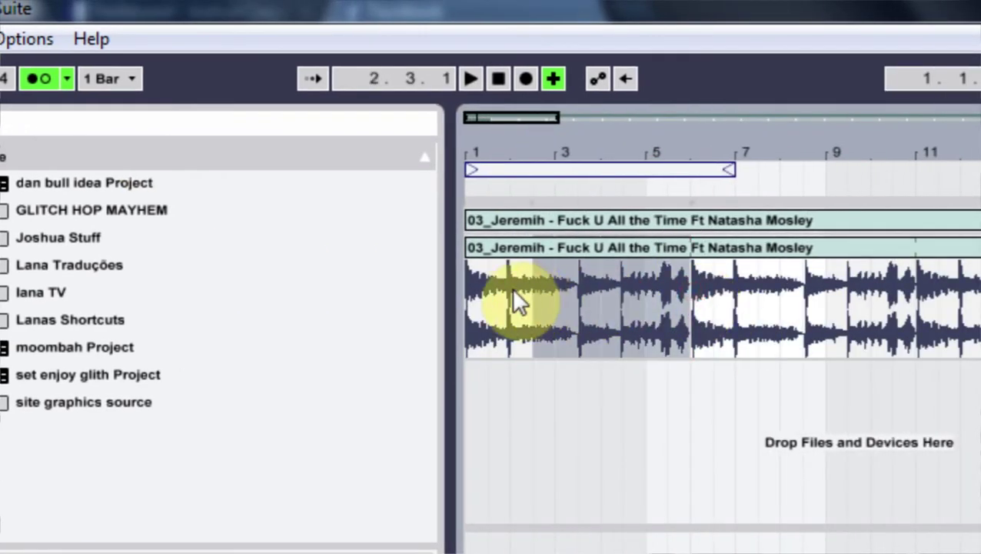
click(608, 169)
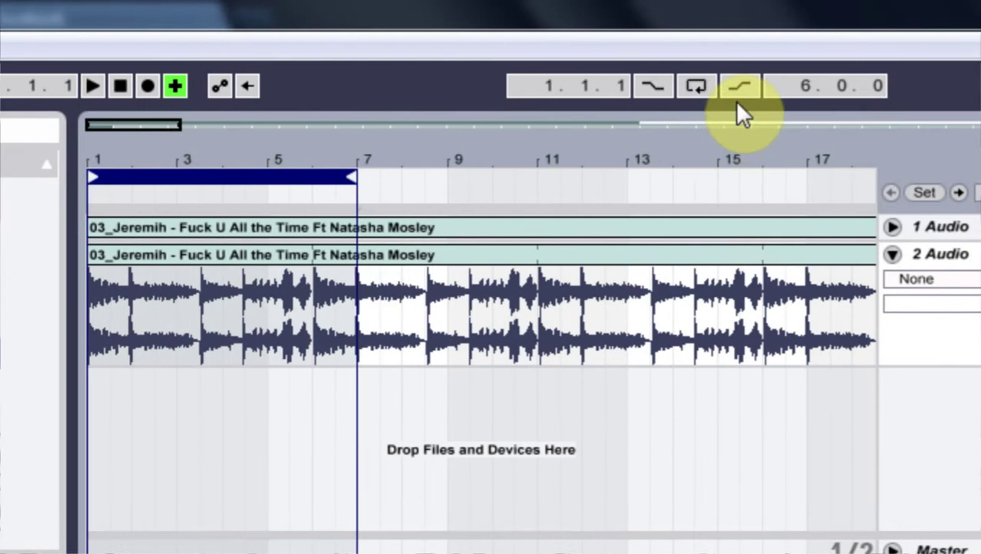
drag(795, 83, 794, 89)
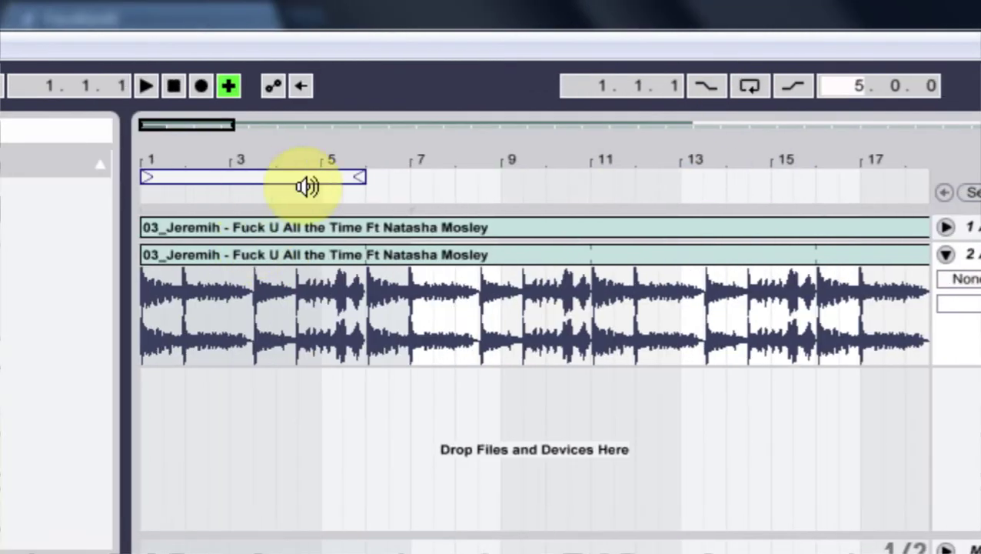
click(193, 183)
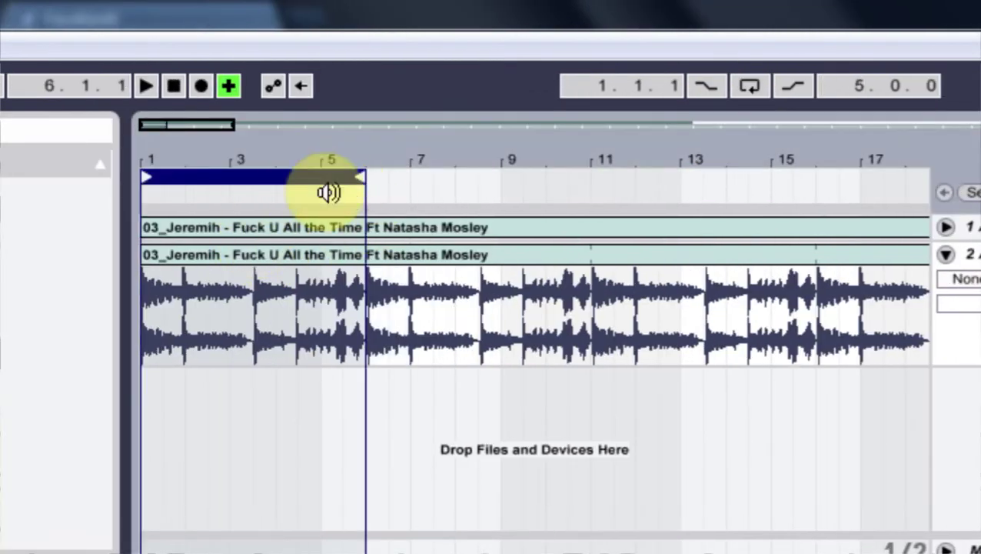
Try the project's time signature at 4/2 and 6/4, and set it to 5/4.
drag(292, 160, 407, 196)
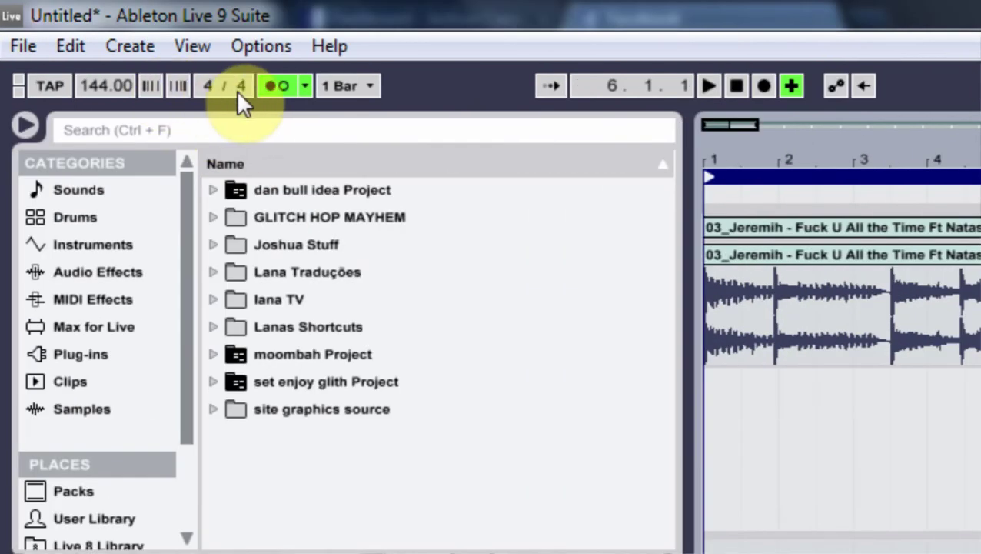
mouse_move(238, 87)
mouse_down()
mouse_move(238, 115)
mouse_move(238, 104)
mouse_up()
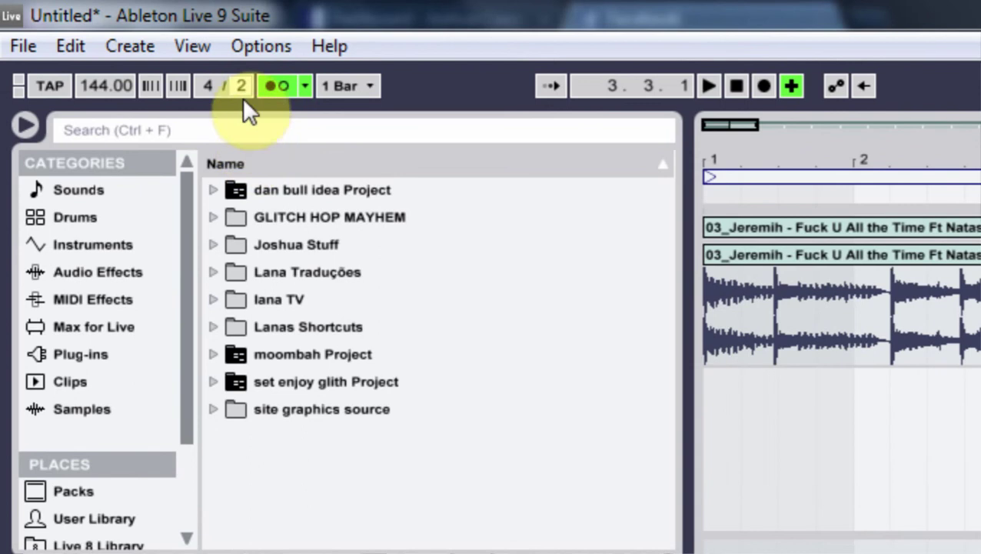
click(240, 85)
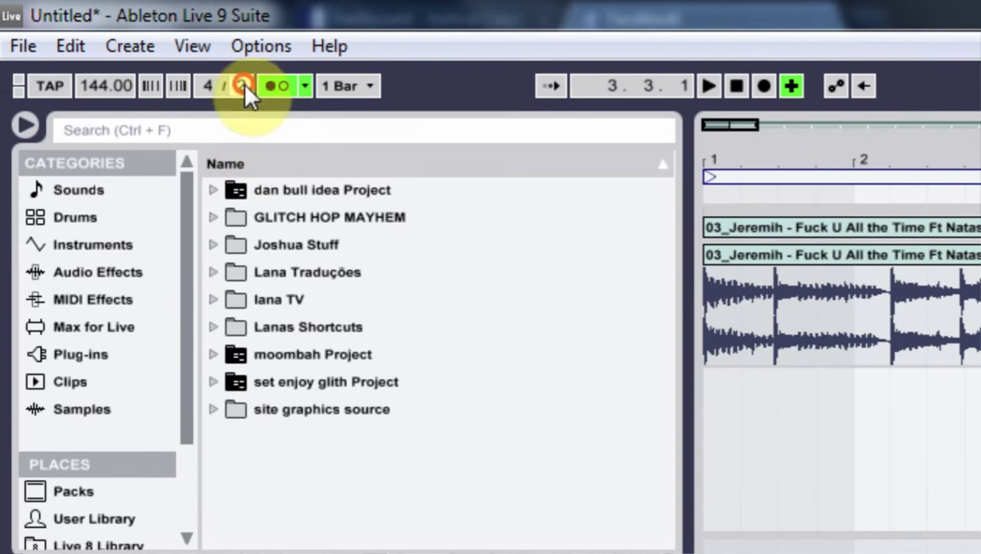
mouse_move(233, 90)
mouse_down()
mouse_move(233, 69)
mouse_move(208, 80)
mouse_up()
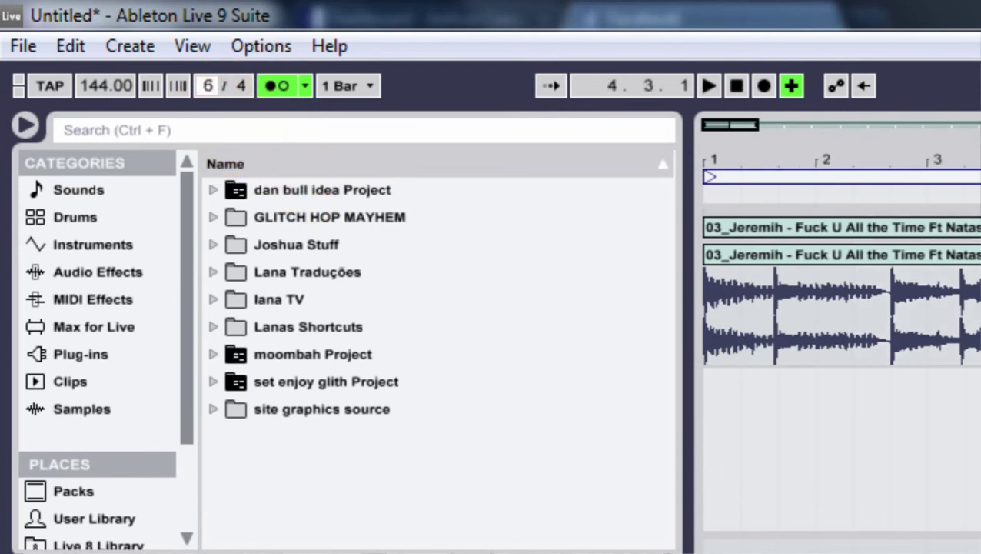
click(208, 89)
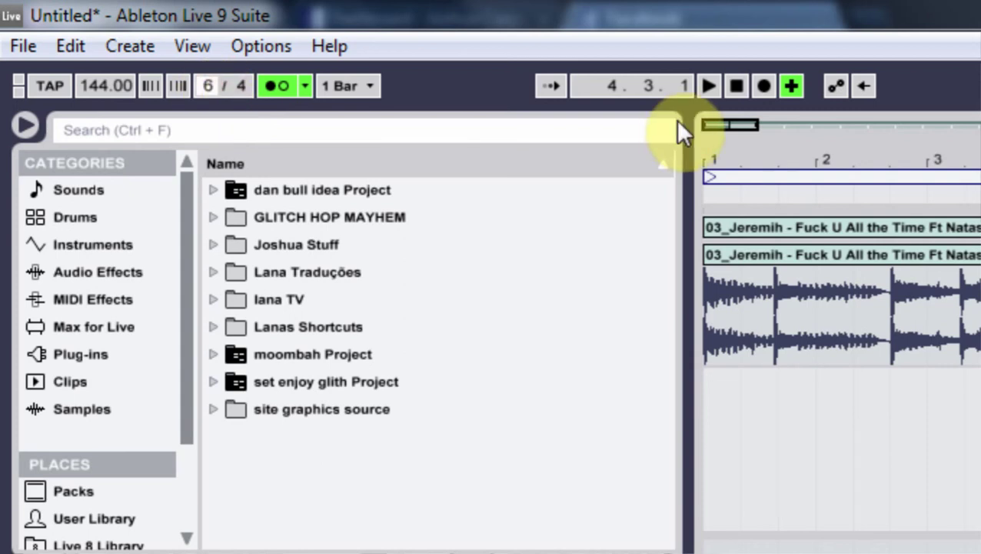
mouse_move(773, 149)
mouse_down()
mouse_move(773, 184)
mouse_move(742, 152)
mouse_up()
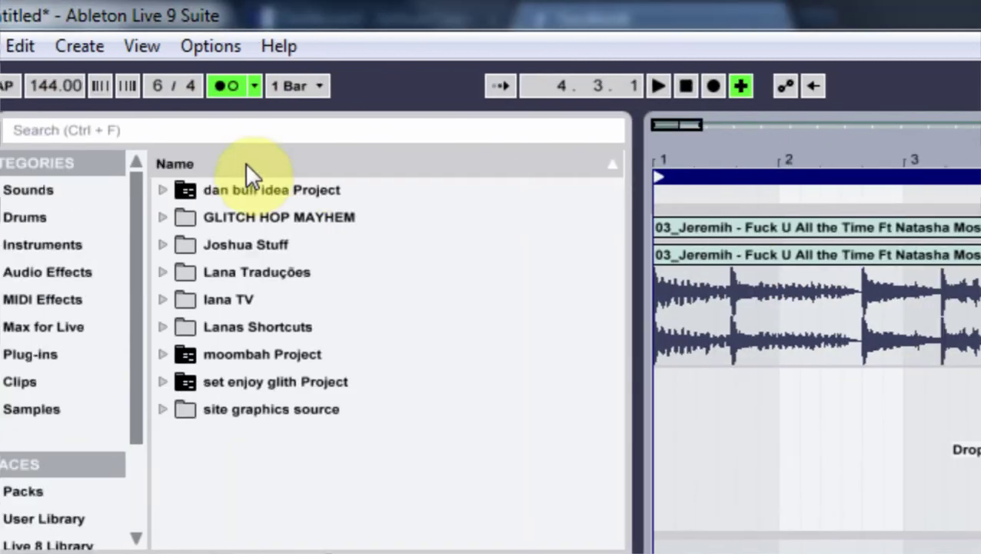
drag(168, 86, 168, 94)
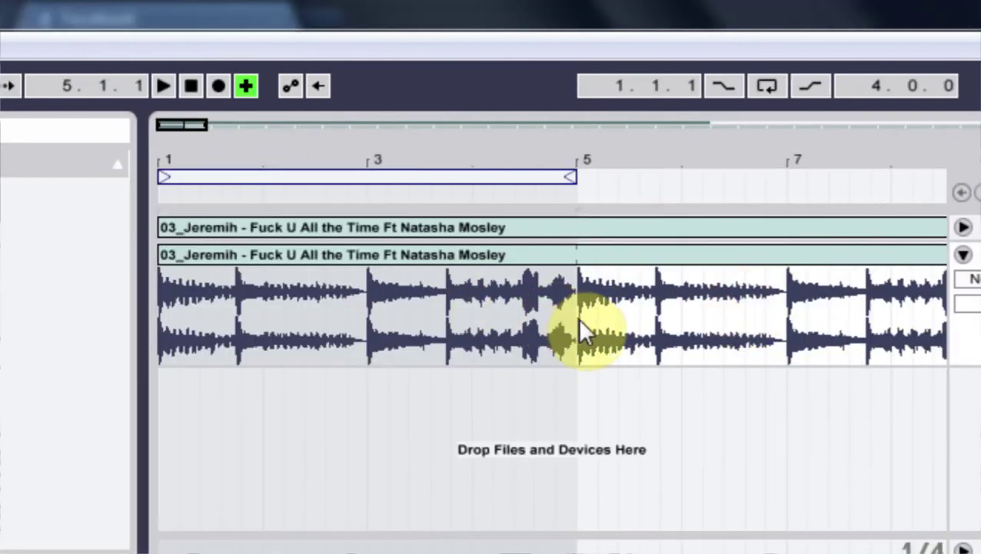
Select the clip's first phrase from bar 1 to bar 5 in the arrangement to check its alignment with the grid.
click(590, 259)
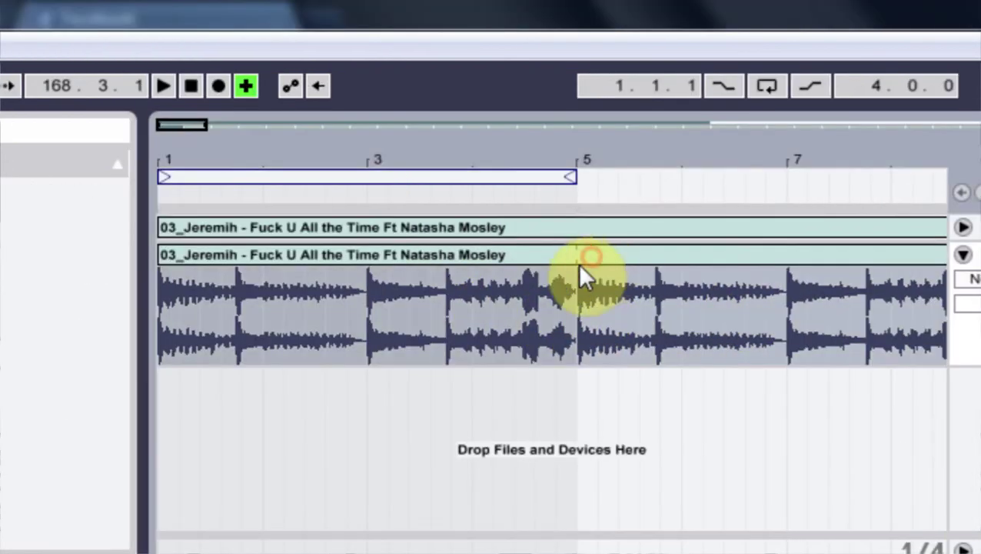
click(577, 304)
click(245, 354)
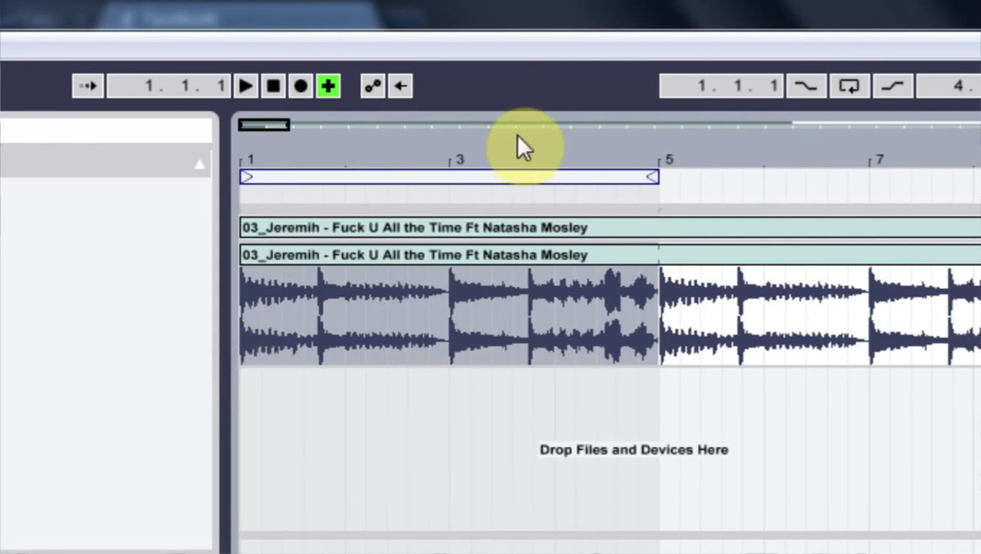
mouse_move(645, 152)
mouse_down()
mouse_move(644, 219)
mouse_move(644, 153)
mouse_up()
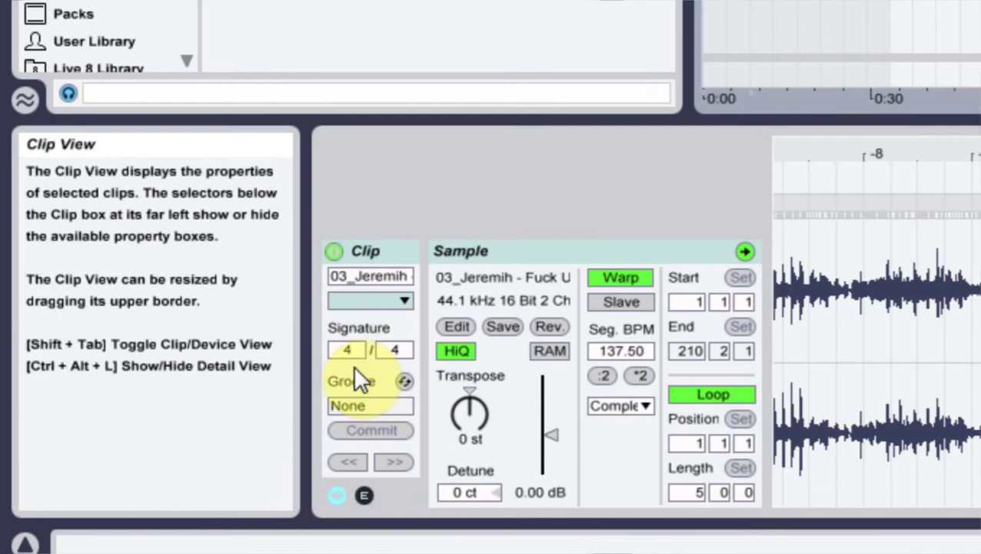
Set the clip's own signature to 5/4 and inspect its warp markers and phrases up to bar 17 against the grid.
drag(347, 350, 347, 338)
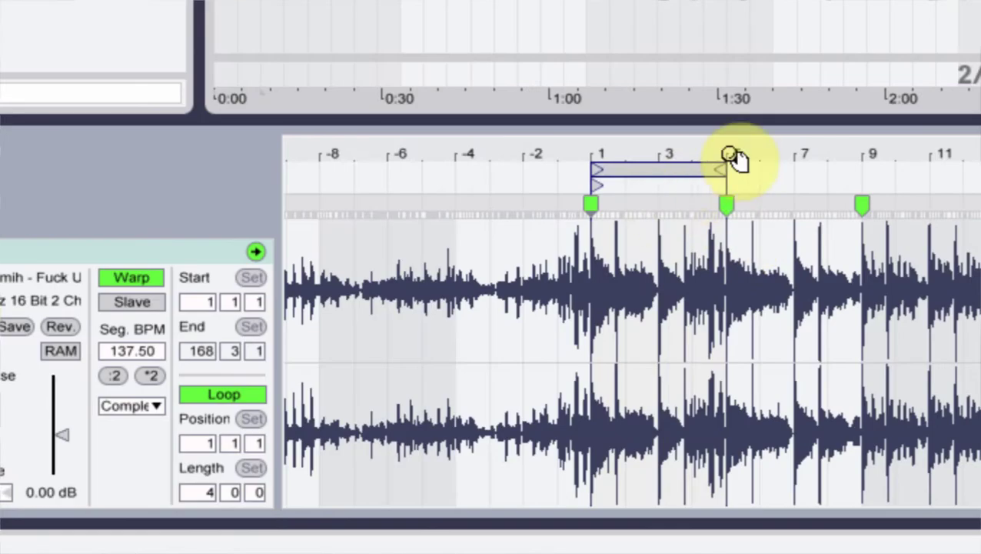
drag(730, 153, 731, 290)
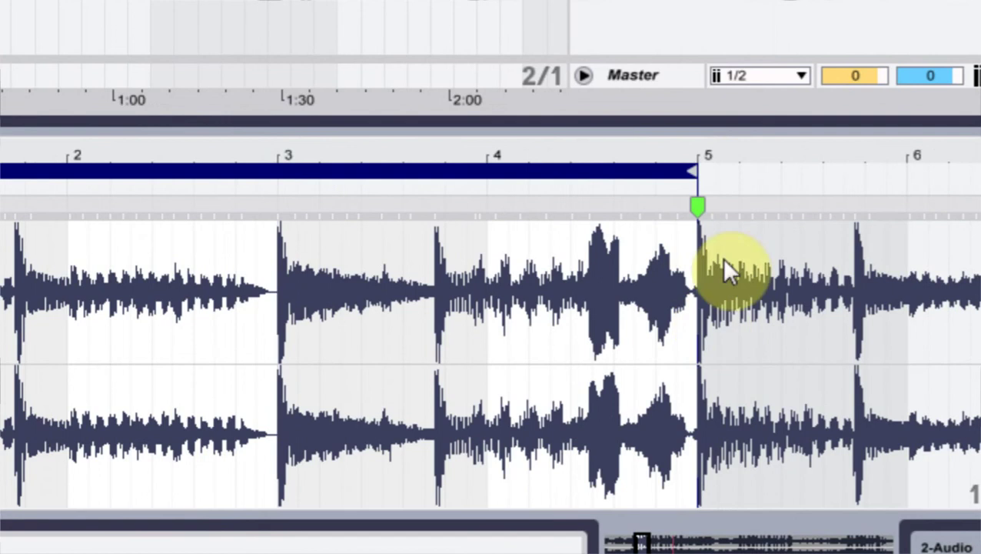
drag(686, 150, 668, 81)
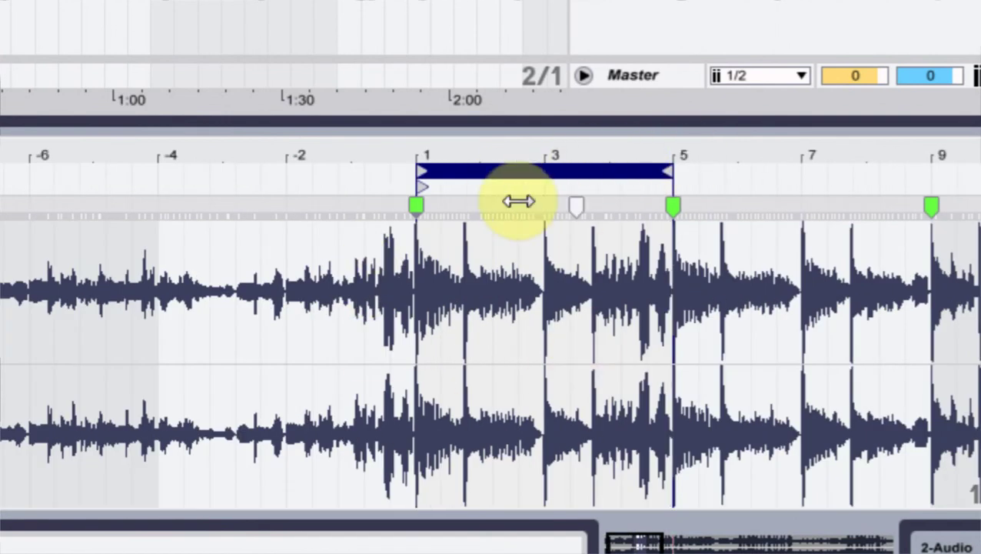
drag(668, 140, 193, 160)
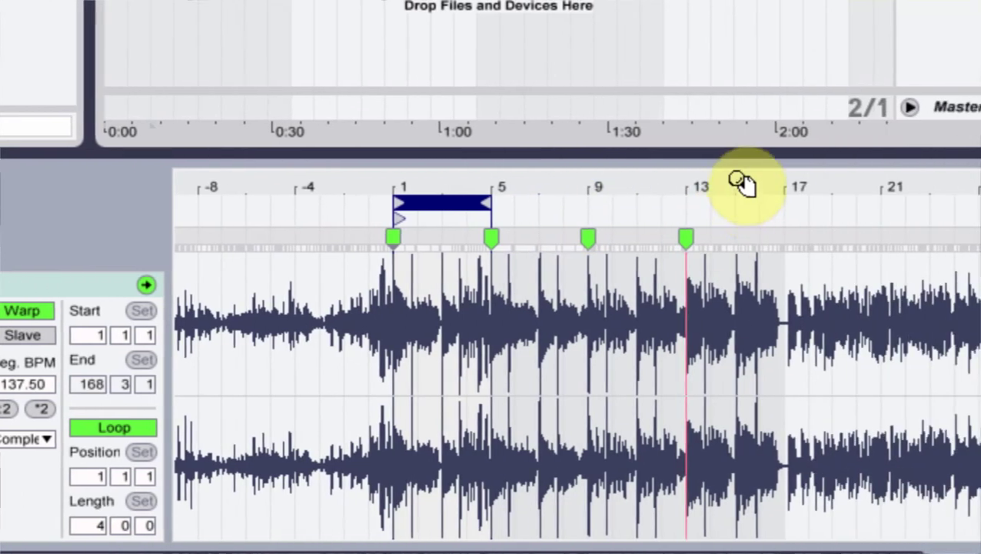
drag(742, 183, 669, 153)
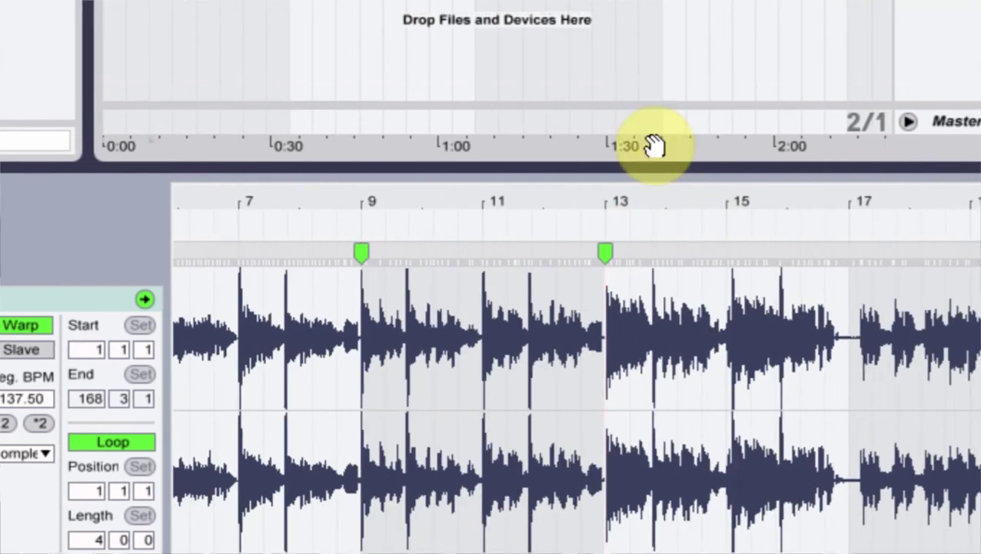
click(543, 199)
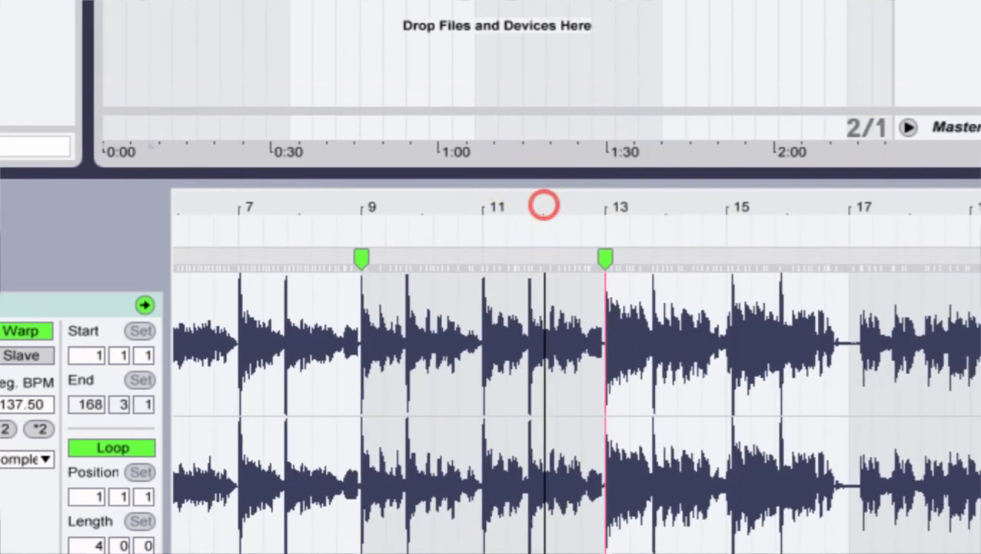
drag(544, 205, 510, 213)
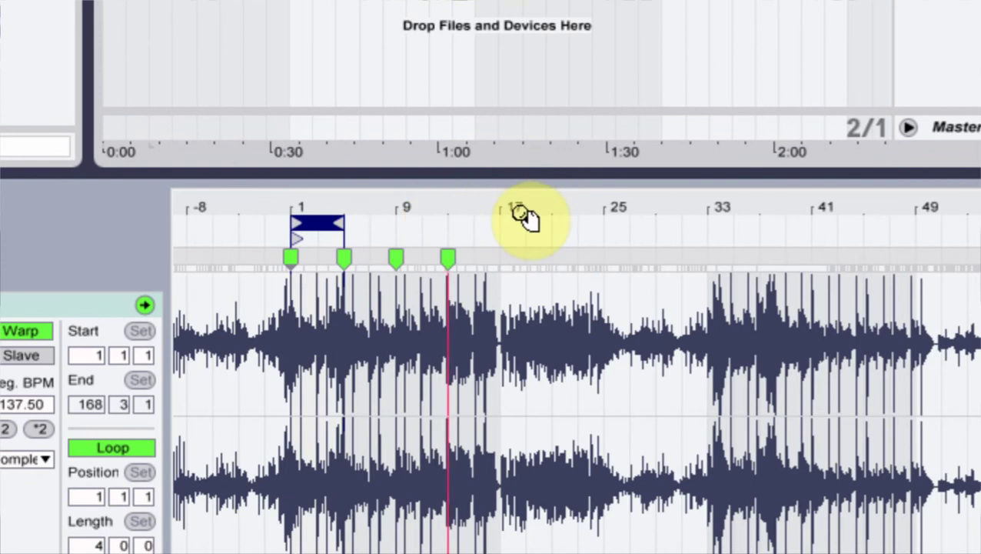